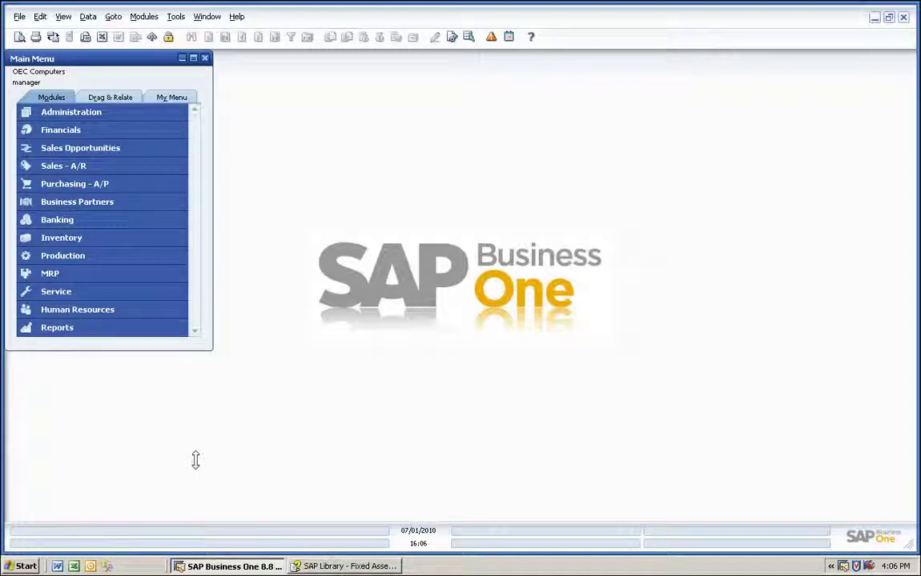
Check the connection status of the FixedAssets add-on in the Add-On Manager and close the manager.
left_click(93, 119)
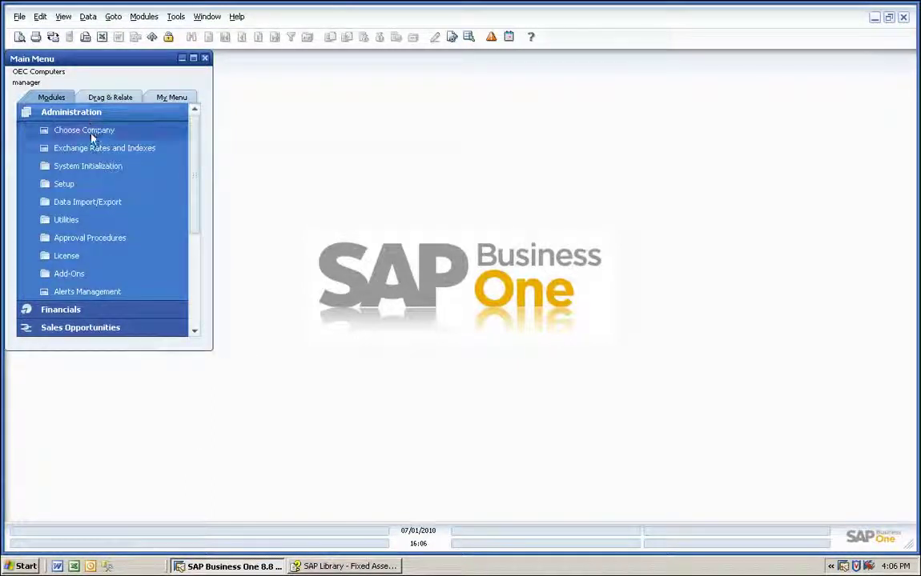
left_click(83, 275)
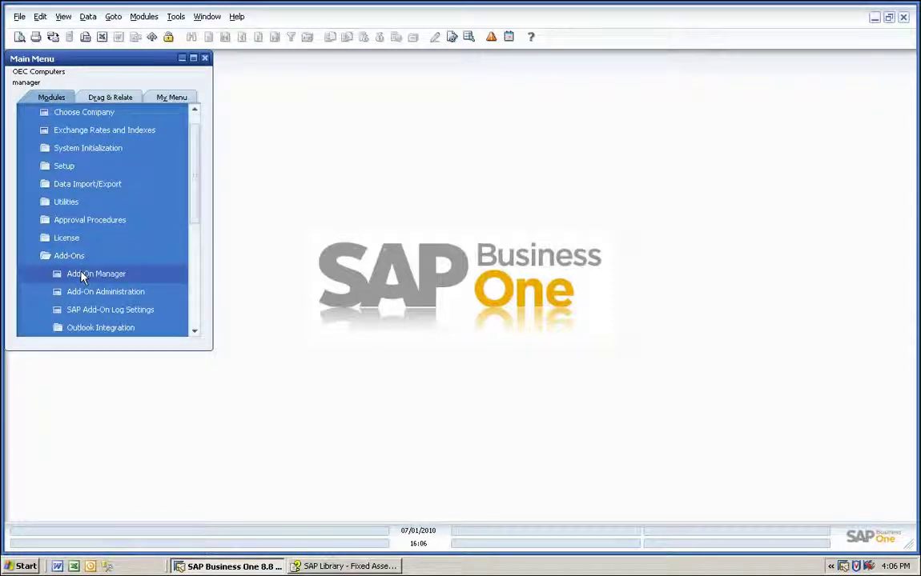
left_click(84, 278)
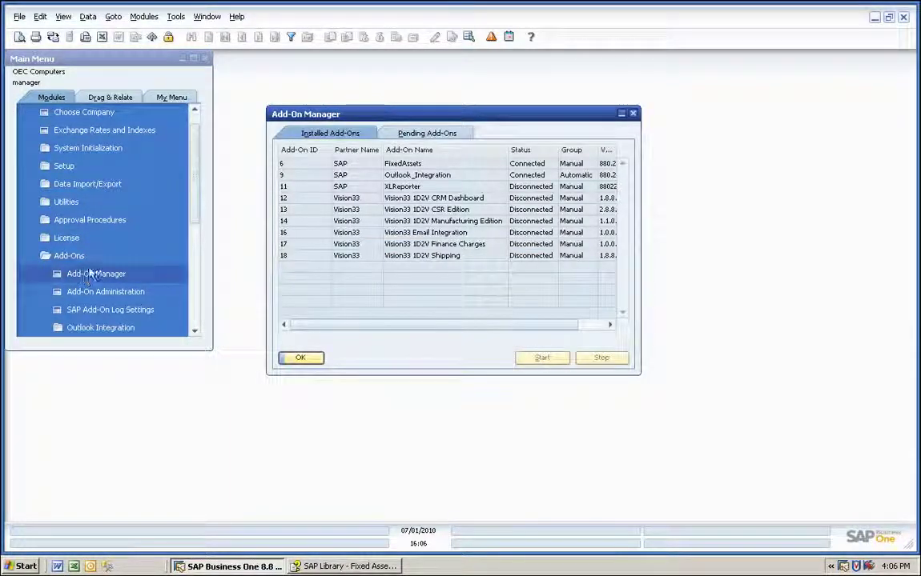
left_click(400, 165)
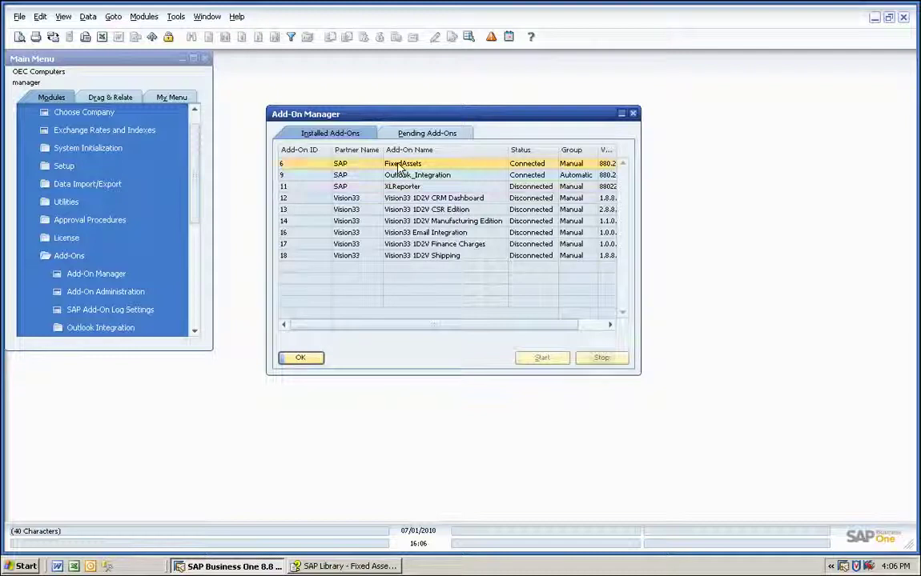
left_click(302, 360)
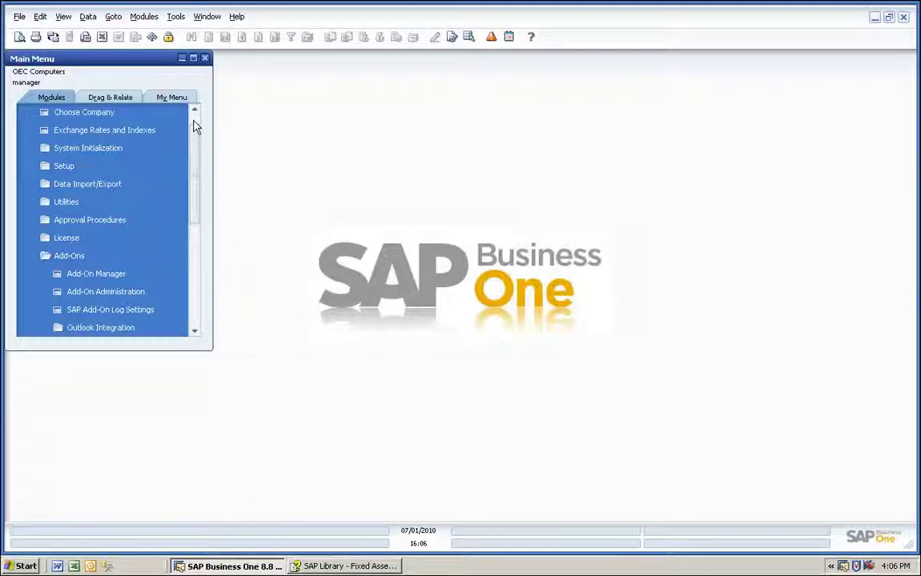
Collapse the Administration module and expand the Fixed Assets functions within Financials.
scroll(196, 126, "up", 1)
left_click(146, 114)
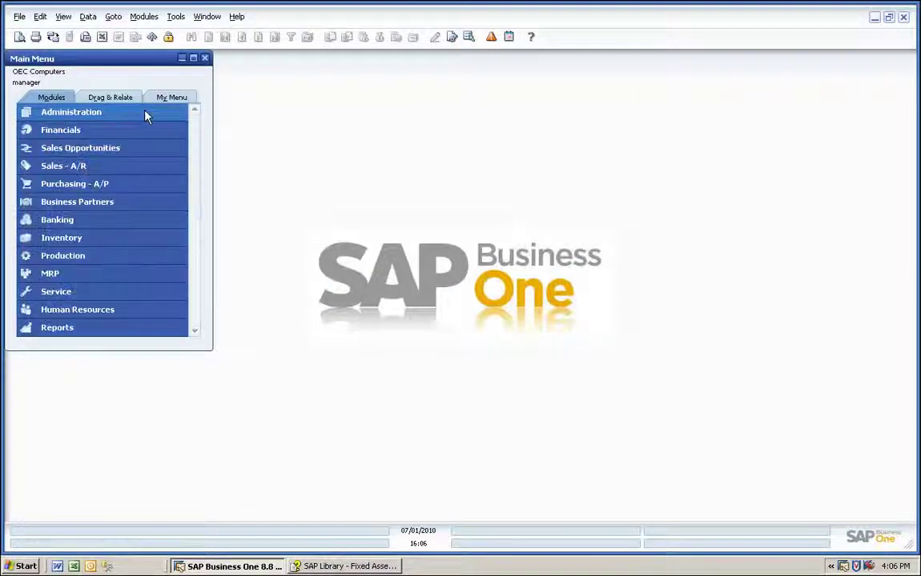
left_click(108, 132)
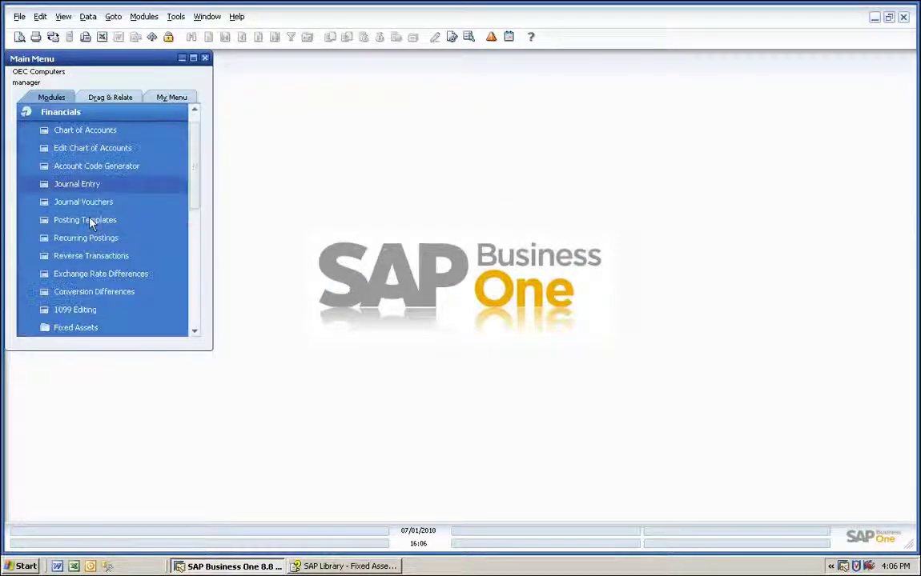
left_click(90, 329)
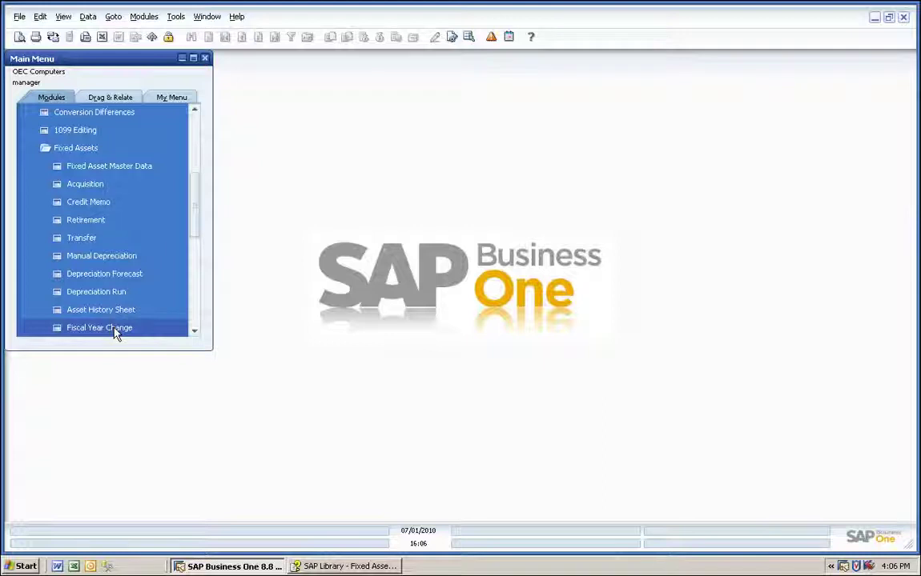
Switch to the SAP Library help, review the Fixed Assets overview and close the help.
left_click(359, 567)
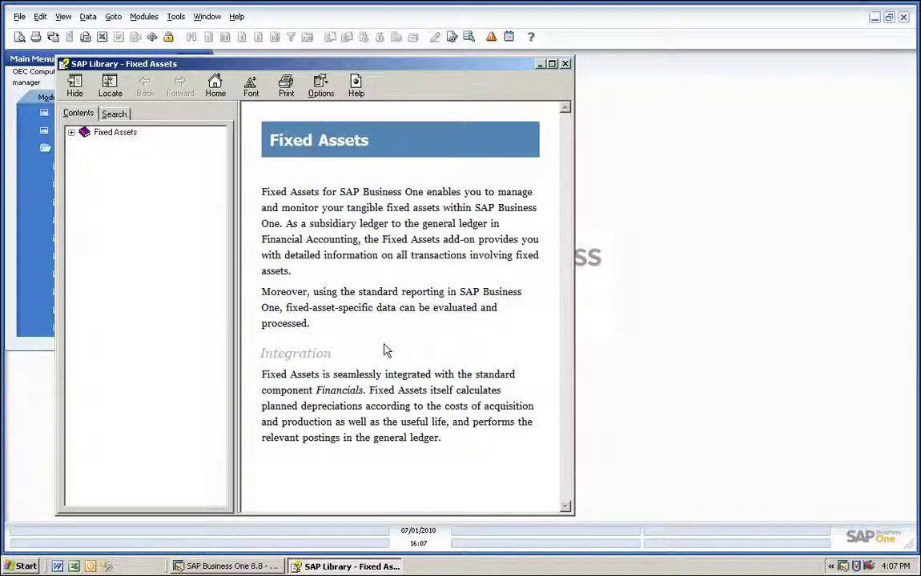
left_click(565, 64)
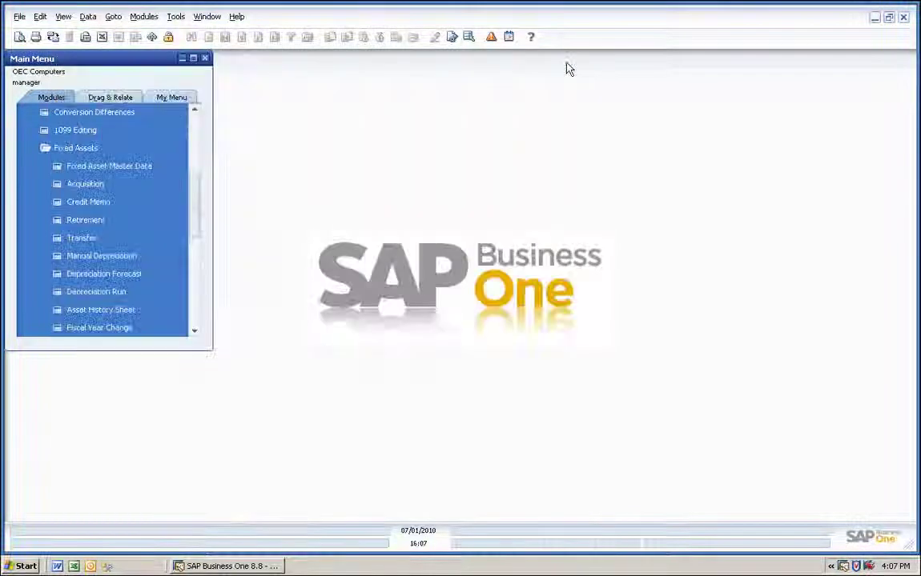
Open the Fixed Asset Master Data and Fixed Asset Acquisition forms and stack them clear of the main menu.
left_click(129, 174)
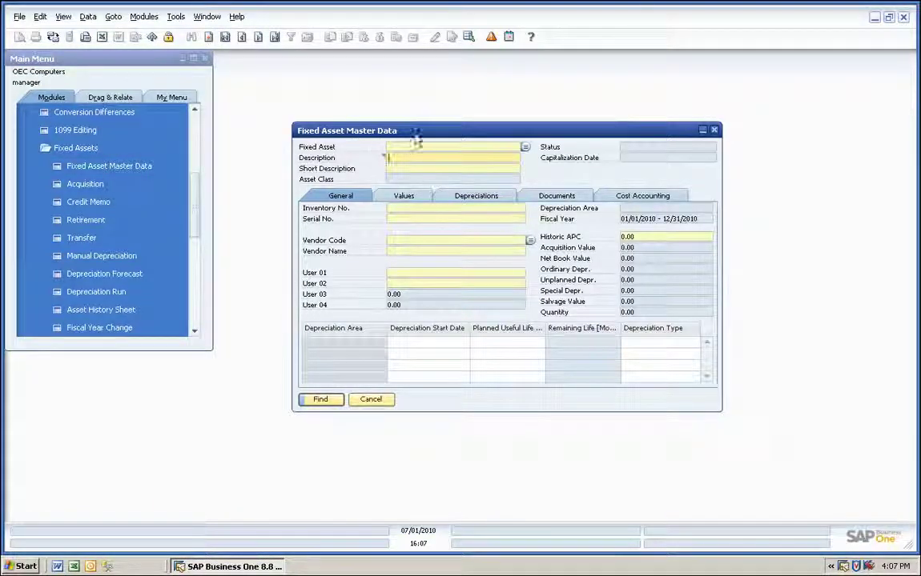
left_click_drag(422, 136, 594, 72)
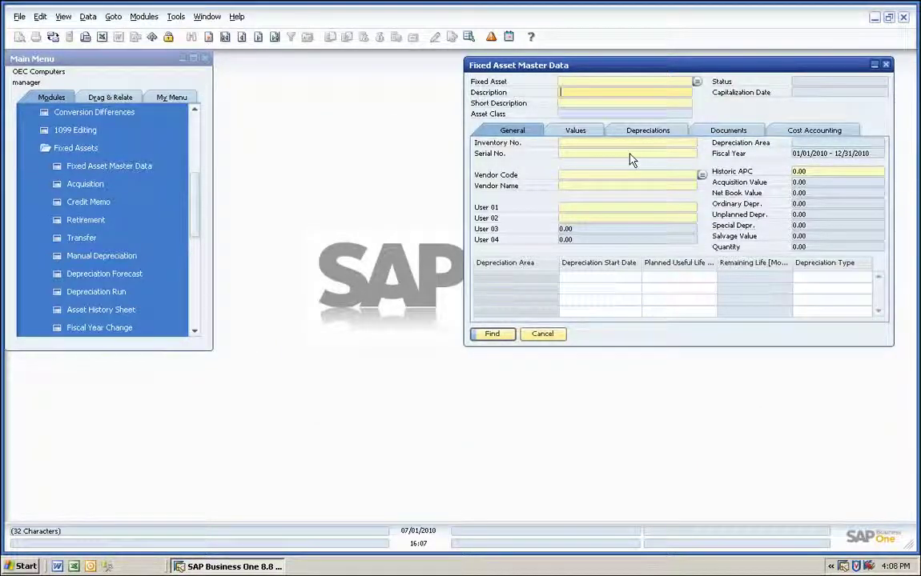
left_click(86, 185)
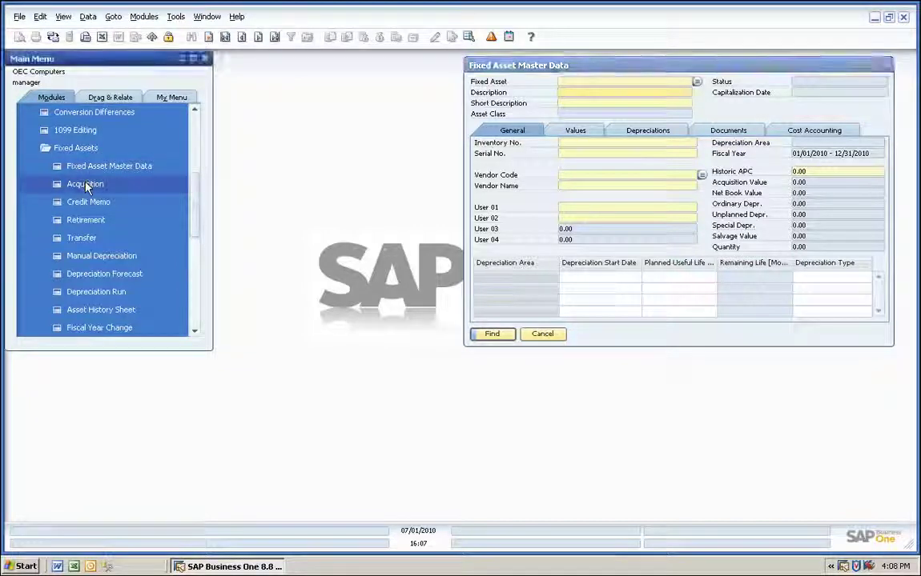
left_click_drag(464, 160, 623, 119)
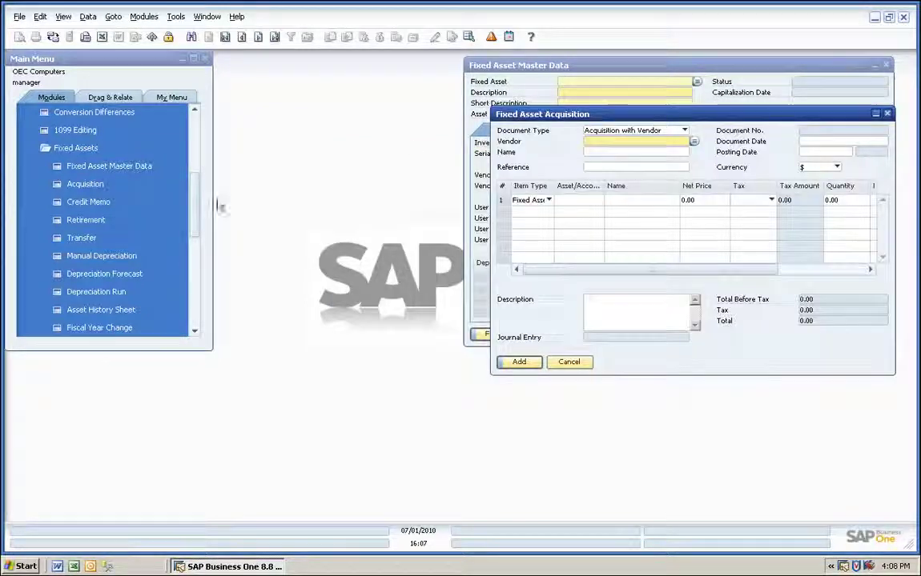
Open the Fixed Asset Credit Memo and Fixed Asset Retirement forms and cascade them below the Acquisition form's title.
left_click(84, 204)
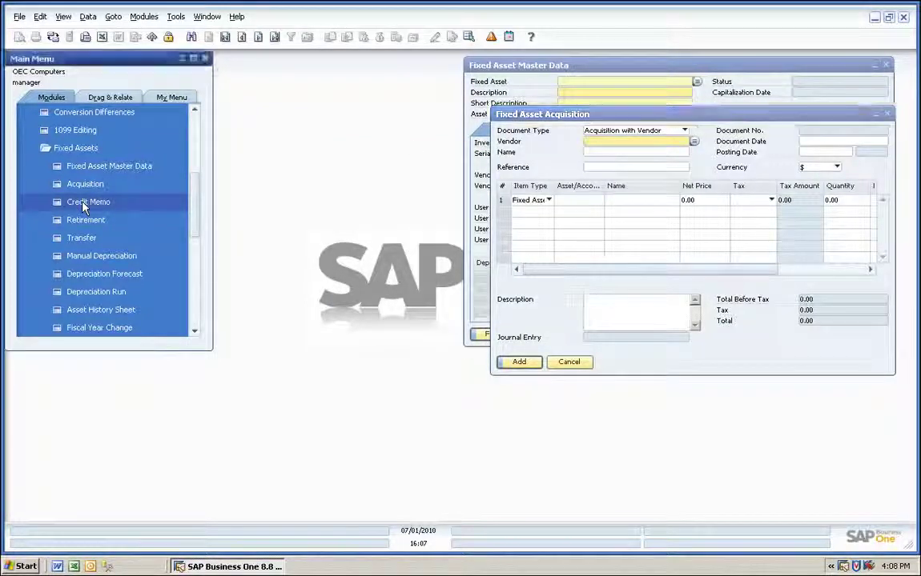
left_click_drag(508, 163, 671, 154)
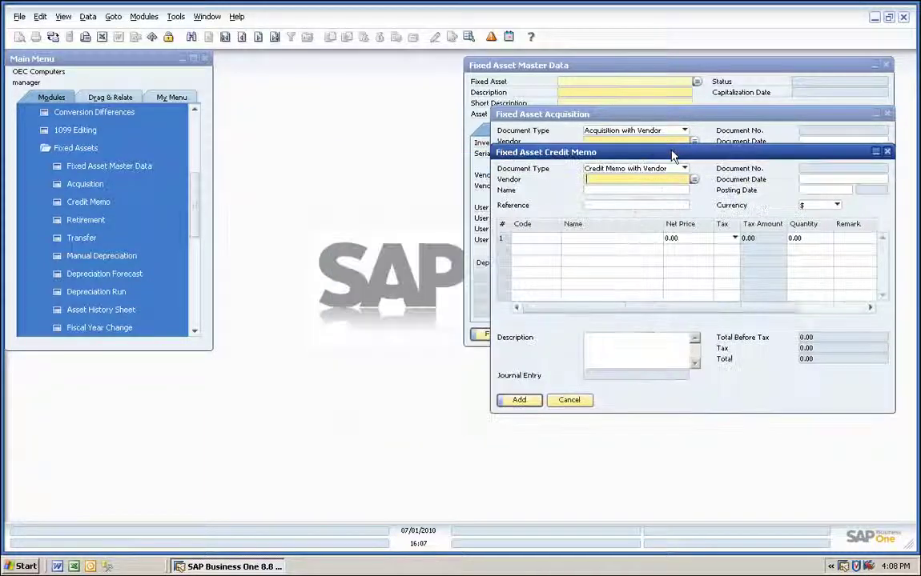
left_click(116, 223)
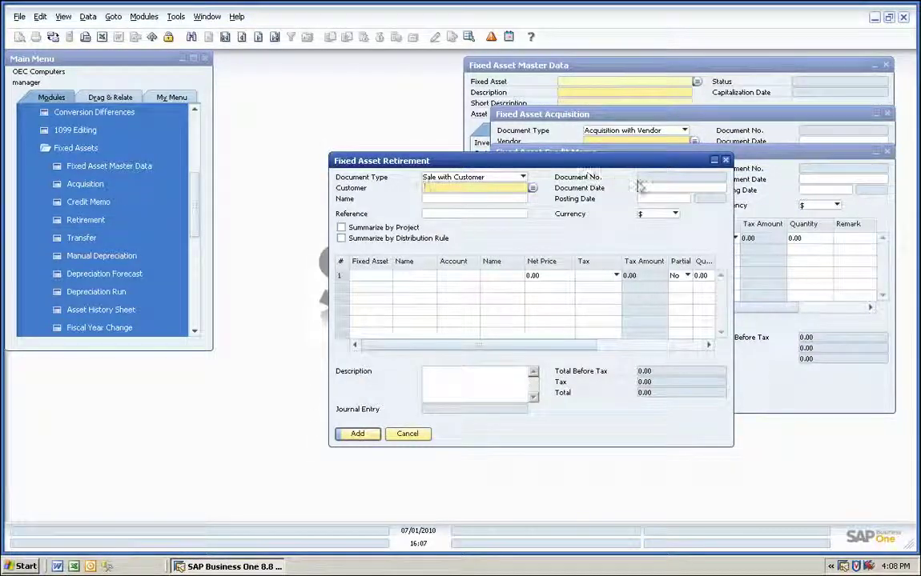
left_click_drag(621, 161, 781, 192)
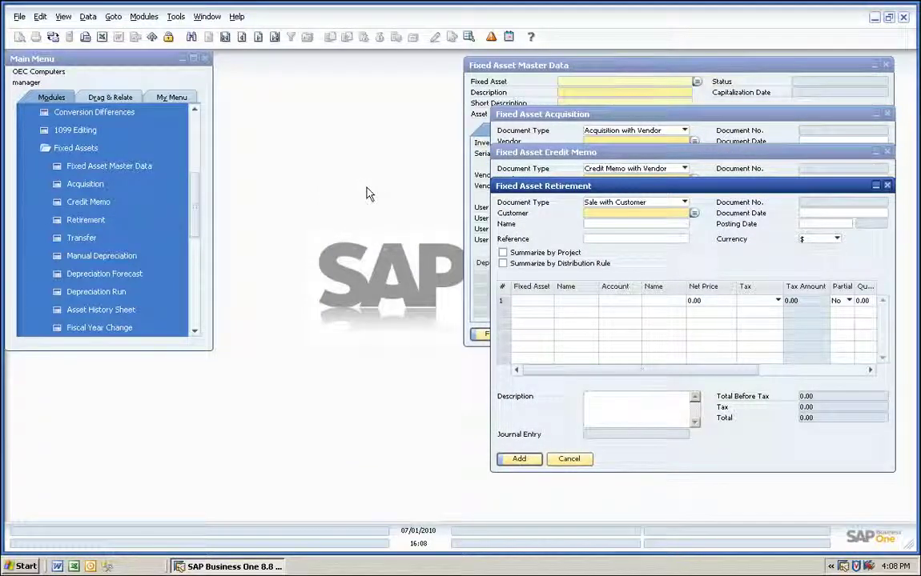
Open the asset Transfer and Manual Depreciation forms and cascade them below the Retirement form's title.
left_click(84, 238)
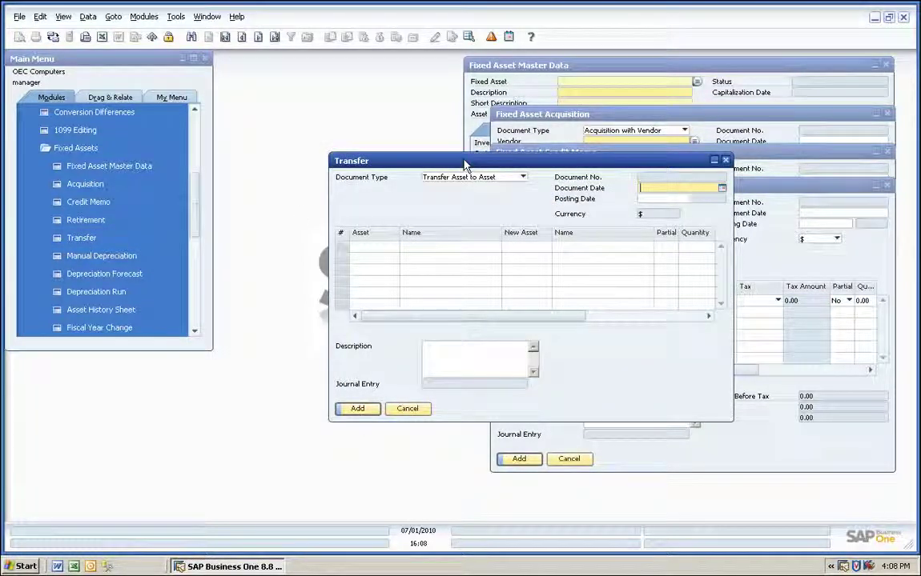
left_click_drag(572, 166, 754, 211)
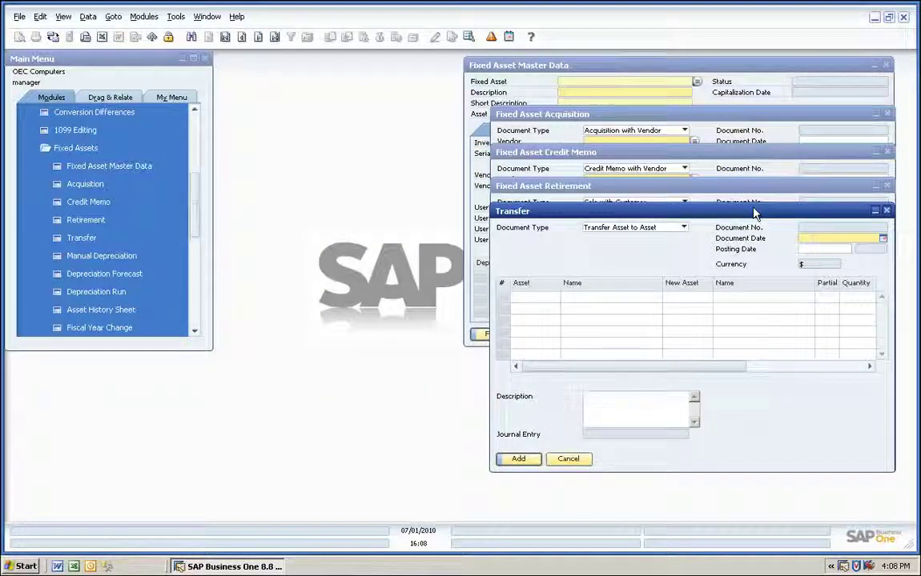
left_click(74, 258)
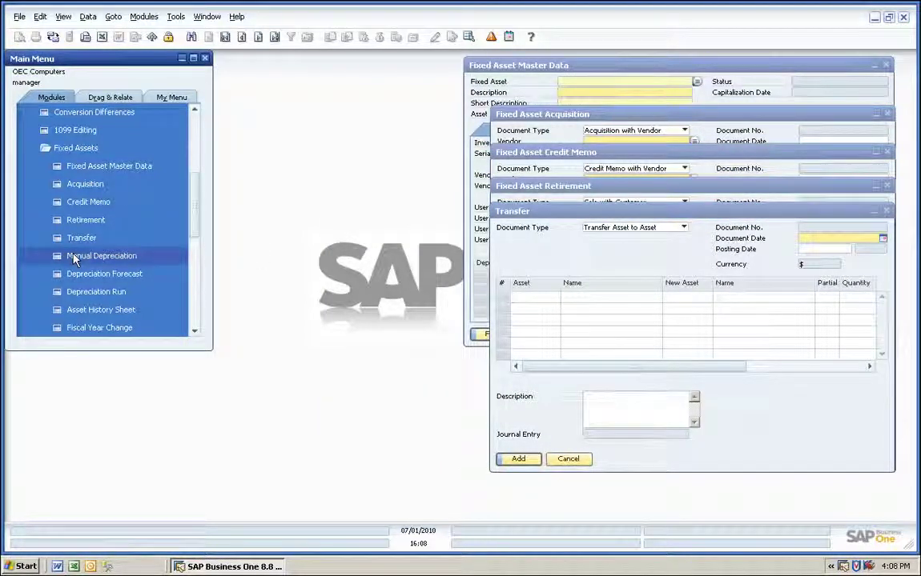
left_click_drag(501, 167, 661, 238)
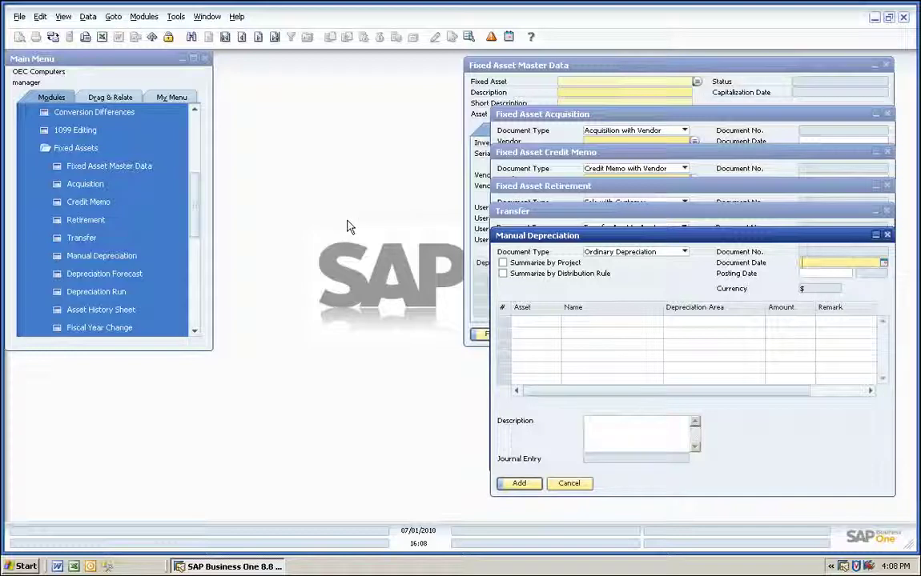
Open the Depreciation Forecast and Depreciation Run forms and cascade them below the Manual Depreciation form's title.
left_click(160, 275)
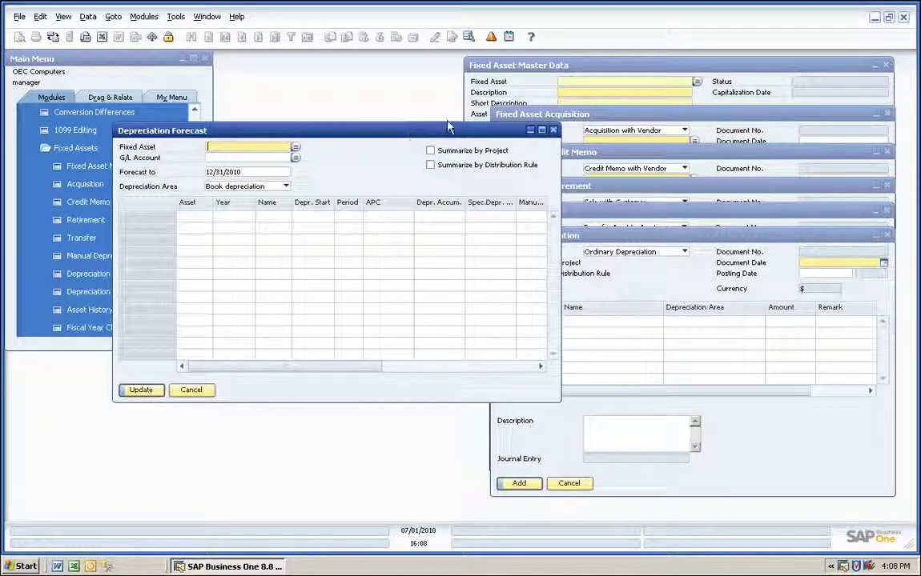
left_click_drag(353, 136, 681, 266)
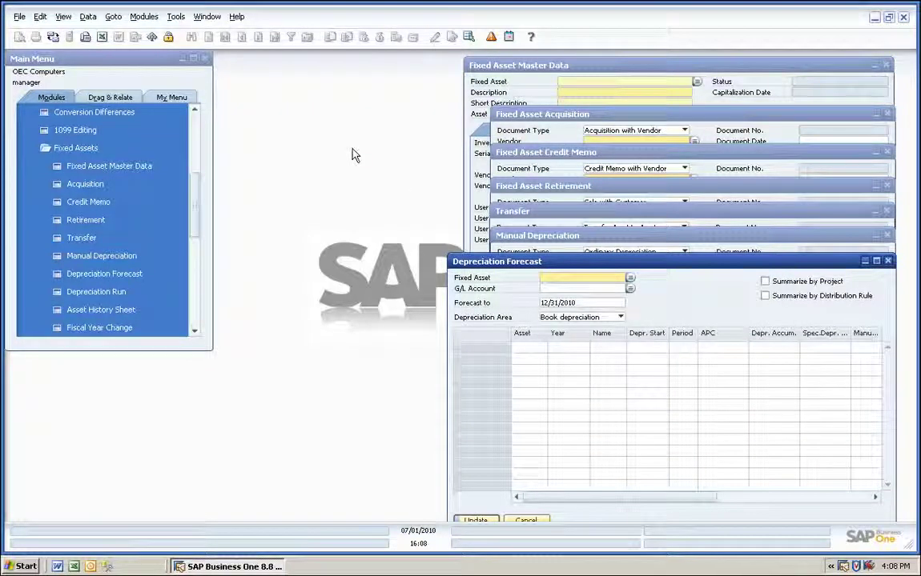
left_click(93, 293)
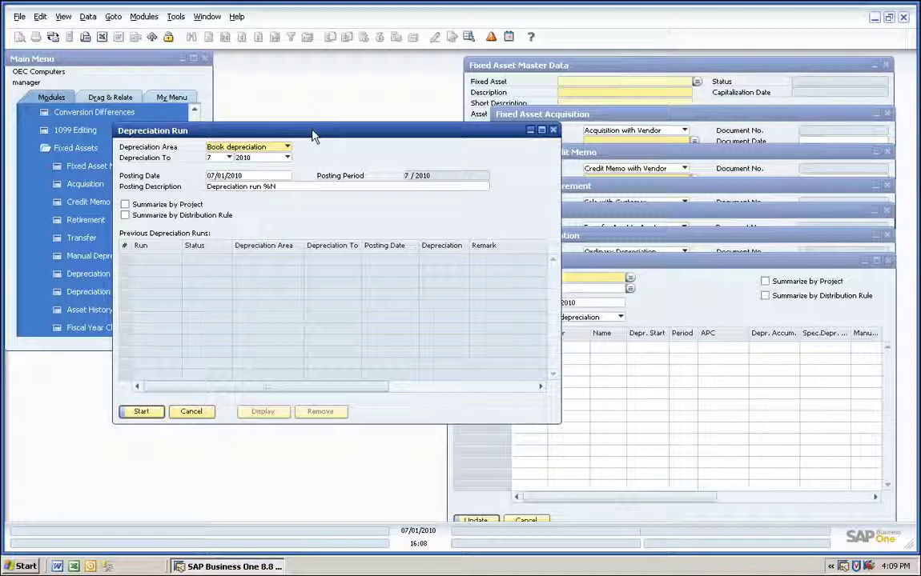
left_click_drag(431, 133, 764, 296)
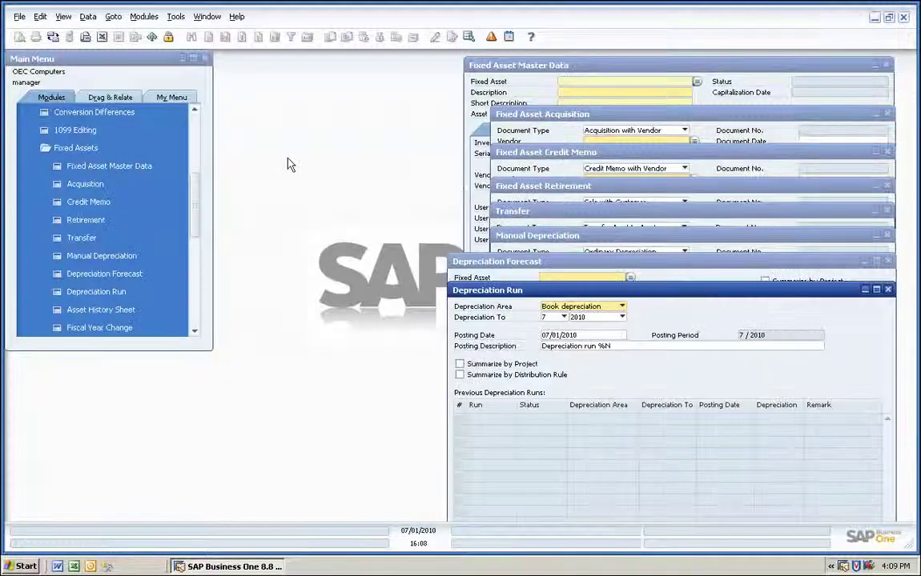
Open the Asset History Sheet selection criteria and the Fiscal Year Change form, and cascade them over the Depreciation Run form.
left_click(125, 312)
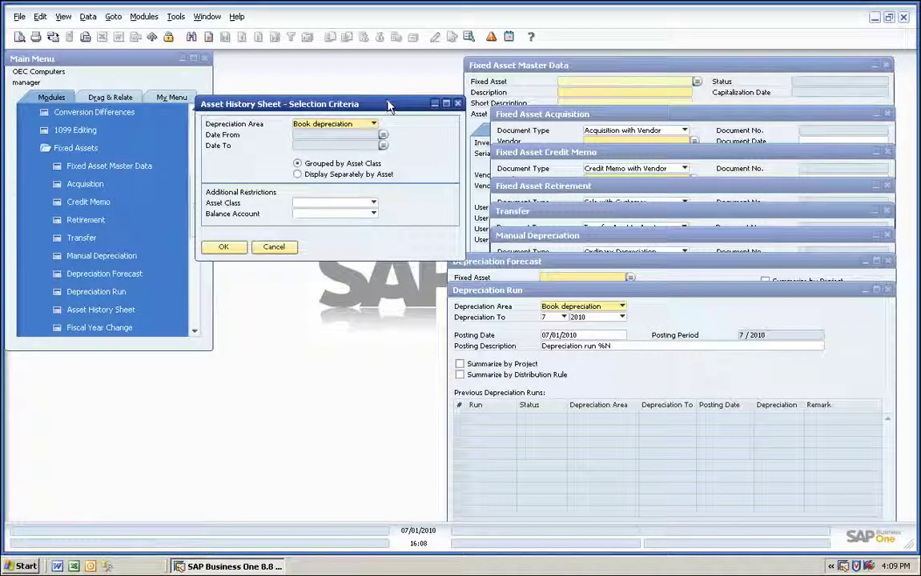
left_click_drag(389, 107, 820, 329)
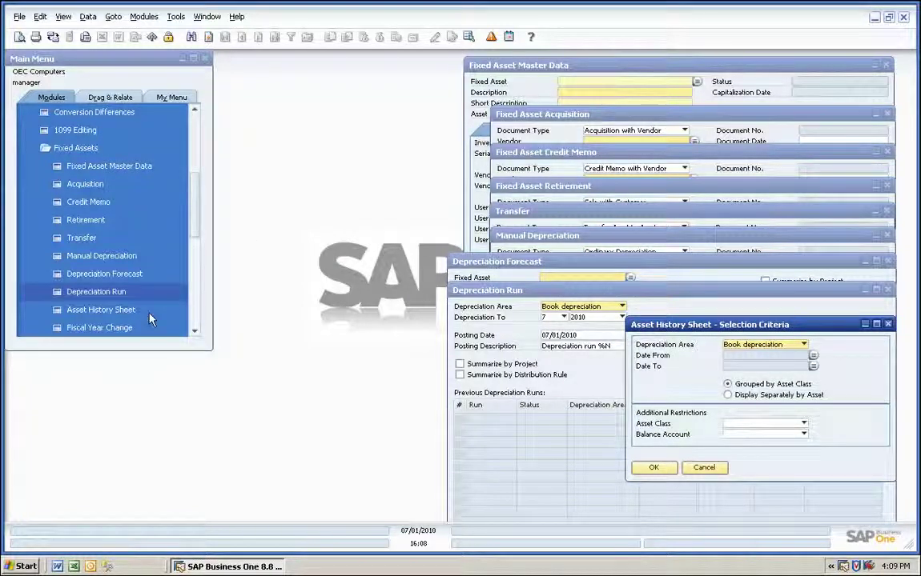
left_click(117, 334)
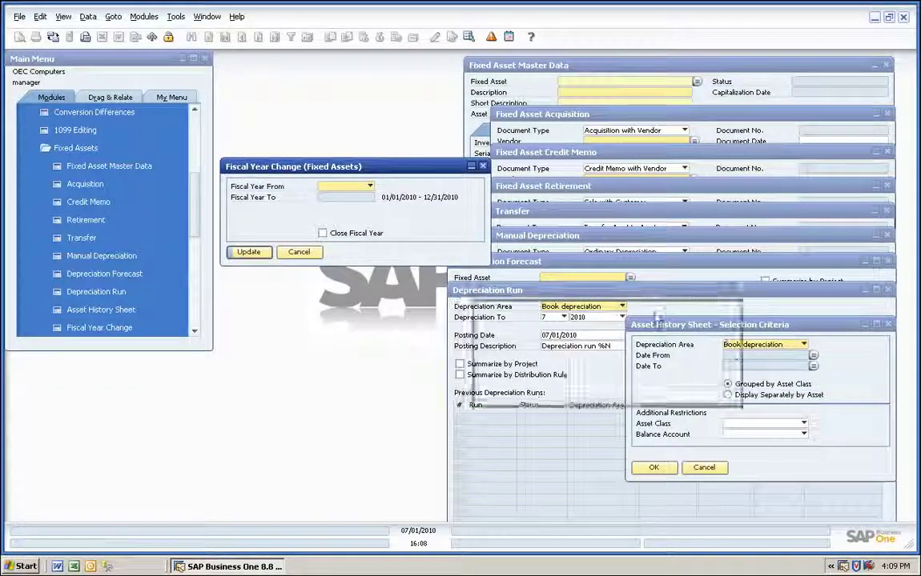
left_click_drag(801, 342, 789, 362)
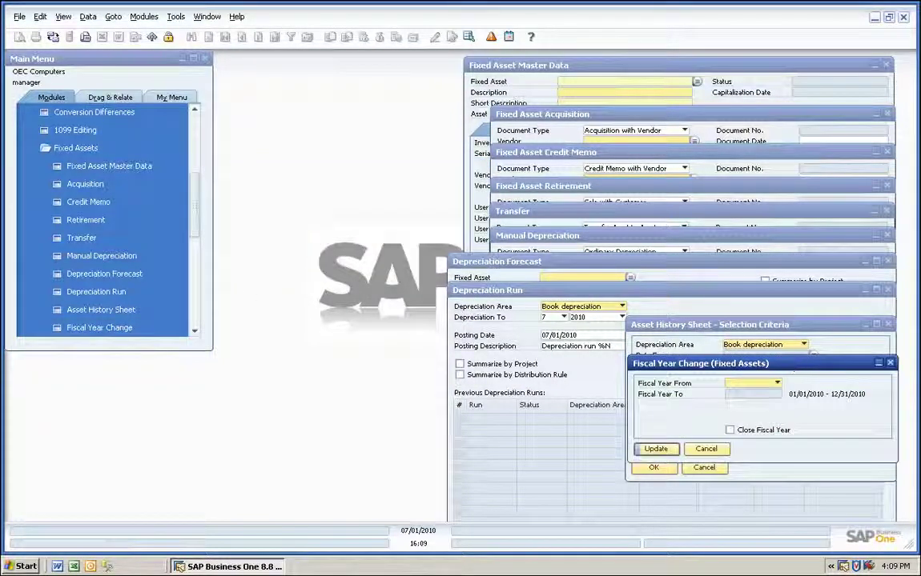